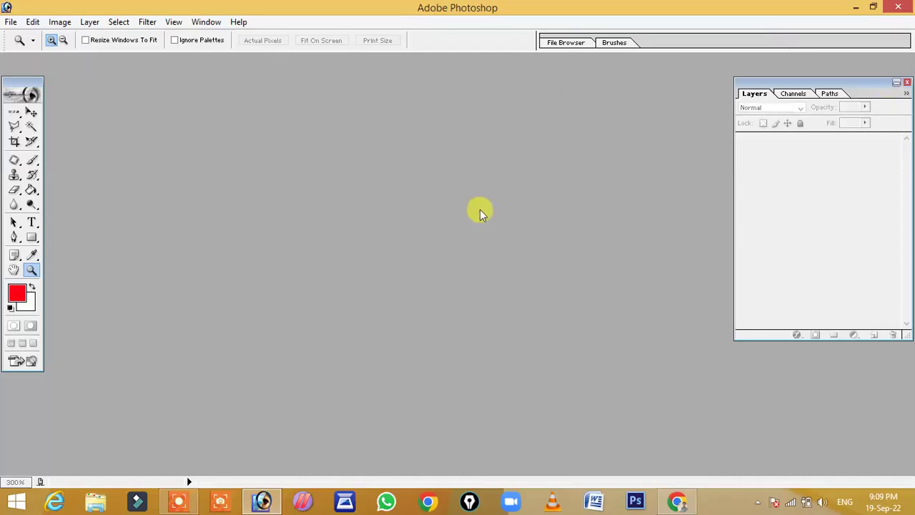
- Open the portrait photo pexels-marcelo-dias-2104252 and zoom in slightly
{"action": "double_click", "coordinate": [474, 211]}
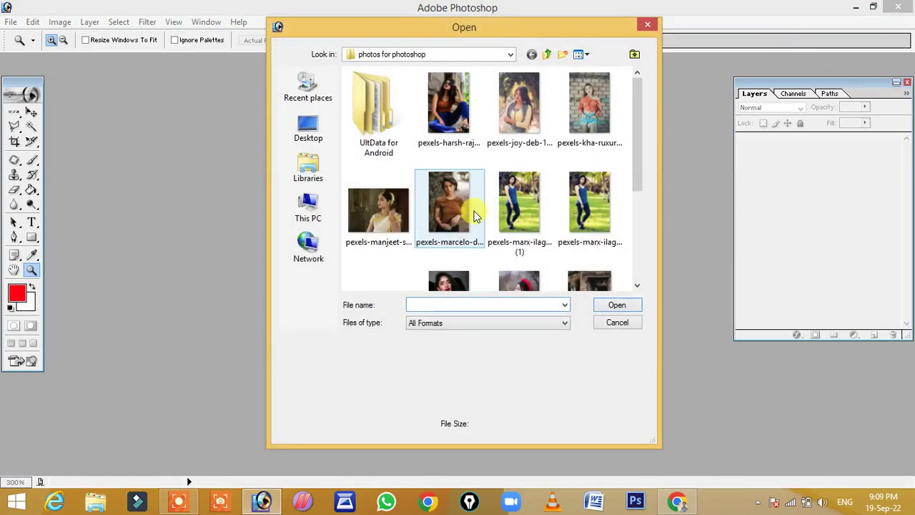
{"action": "left_click", "coordinate": [449, 203]}
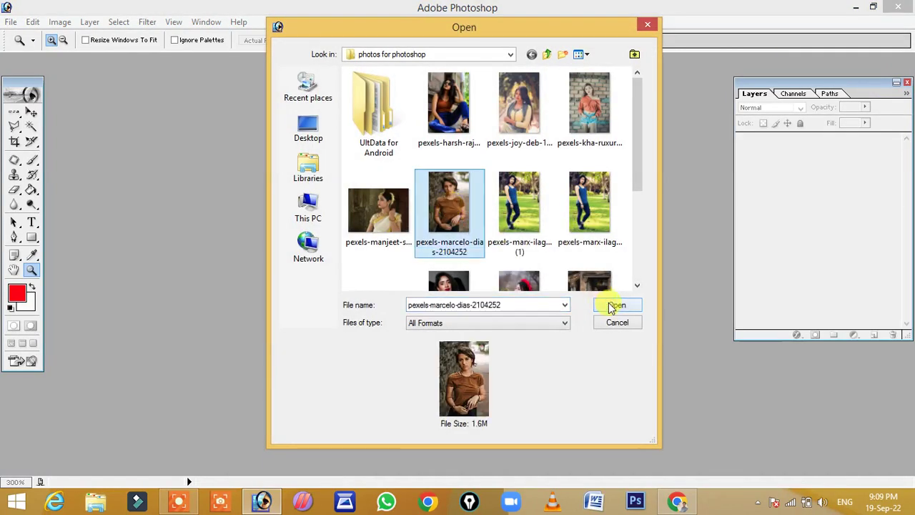
{"action": "left_click", "coordinate": [615, 305]}
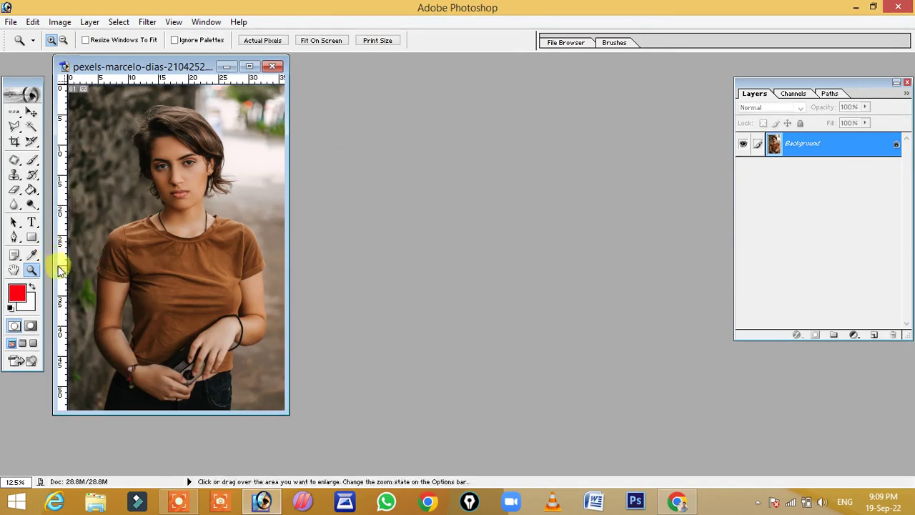
{"action": "left_click", "coordinate": [157, 194]}
- Maximize the document window and magnify the view to 300%, centred on the lips
{"action": "left_click", "coordinate": [260, 66]}
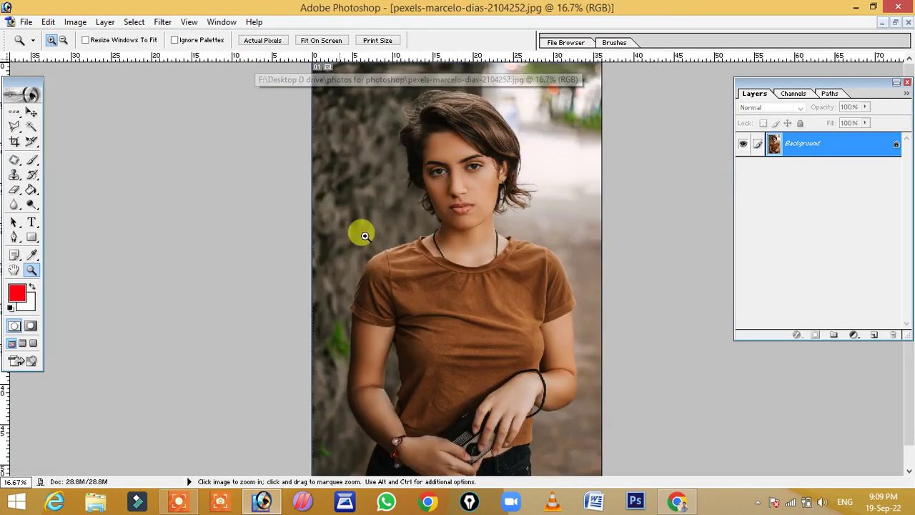
{"action": "left_click", "coordinate": [484, 227]}
{"action": "left_click", "coordinate": [482, 333]}
{"action": "left_click", "coordinate": [501, 379]}
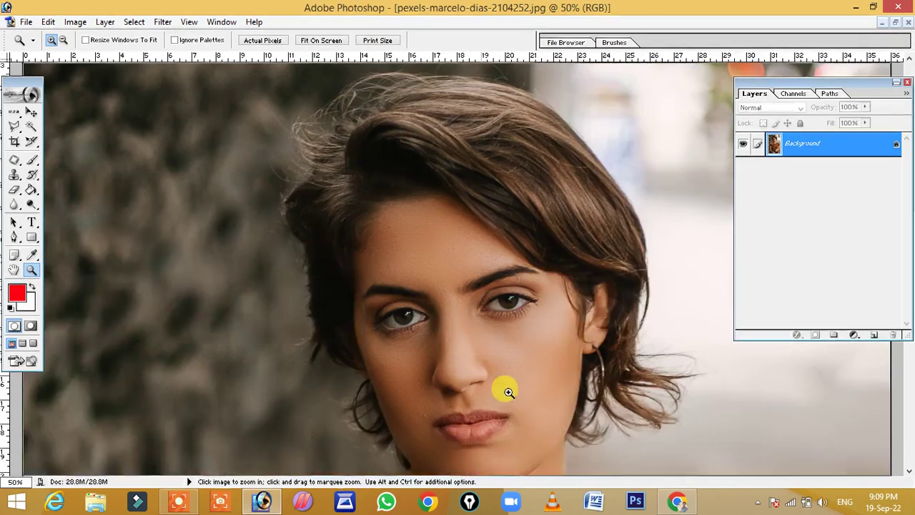
{"action": "left_click", "coordinate": [462, 364]}
{"action": "left_click", "coordinate": [476, 355]}
{"action": "left_click", "coordinate": [475, 355]}
{"action": "left_click", "coordinate": [465, 270]}
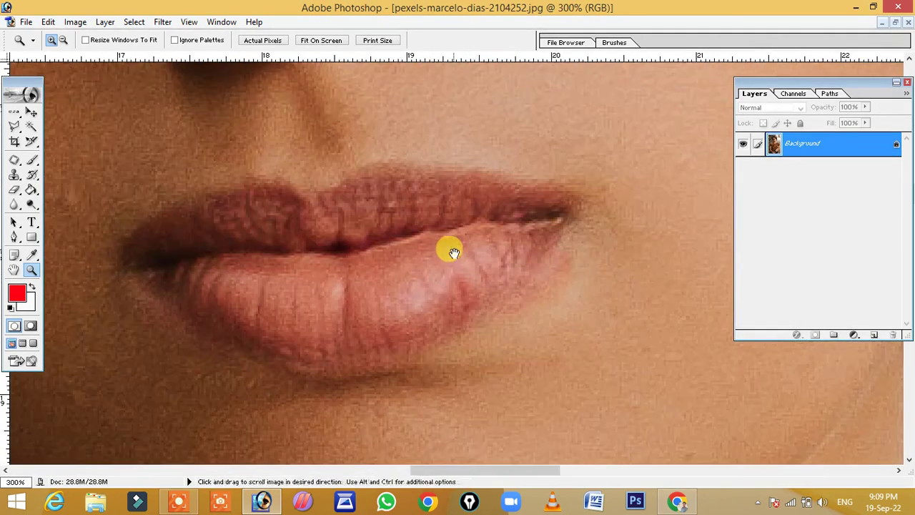
{"action": "left_click", "coordinate": [449, 249], "text": "alt"}
{"action": "left_click", "coordinate": [477, 286]}
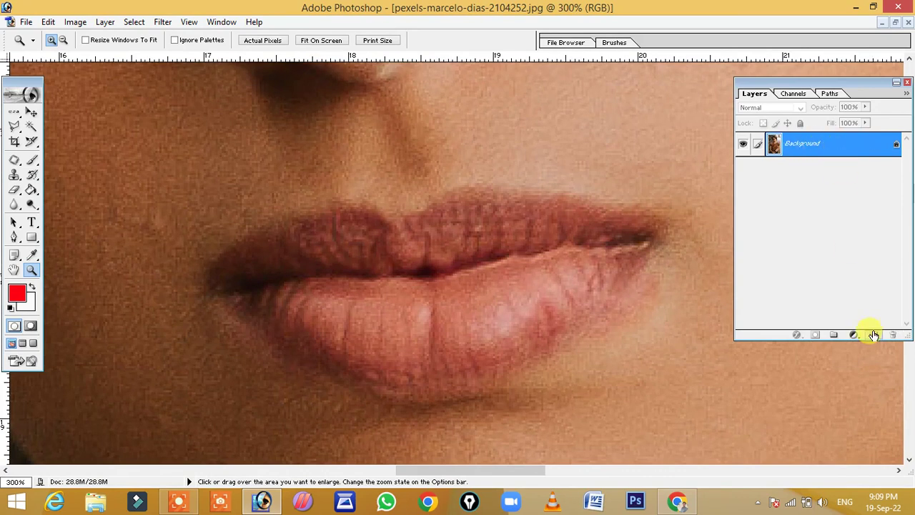
- Duplicate the Background layer as Background copy
{"action": "right_click", "coordinate": [829, 146]}
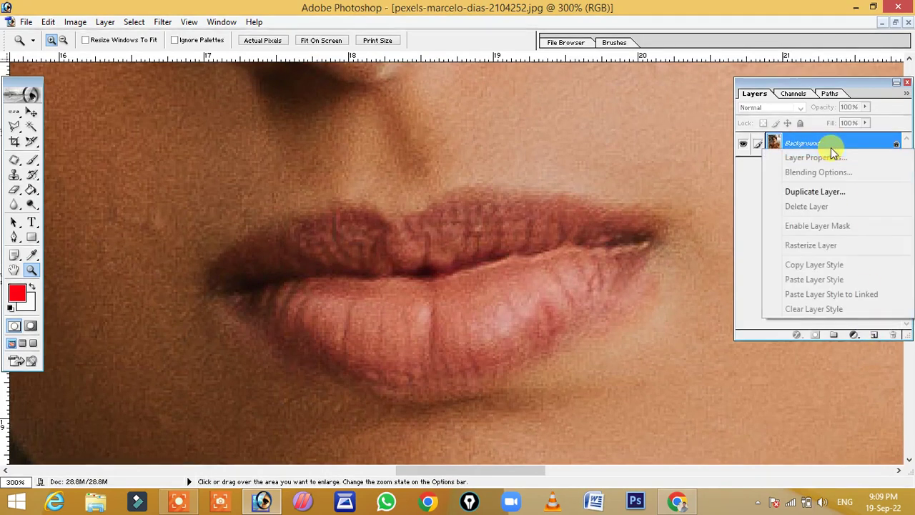
{"action": "left_click", "coordinate": [822, 193]}
{"action": "left_click", "coordinate": [557, 218]}
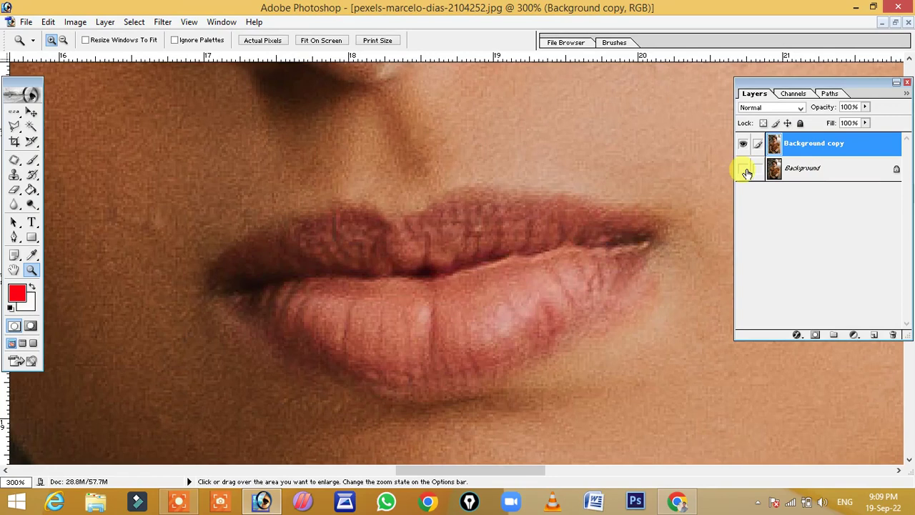
- Create the layer group Set 1 and move Background copy into it
{"action": "left_click", "coordinate": [834, 335]}
{"action": "left_click_drag", "start_coordinate": [792, 170], "coordinate": [792, 138]}
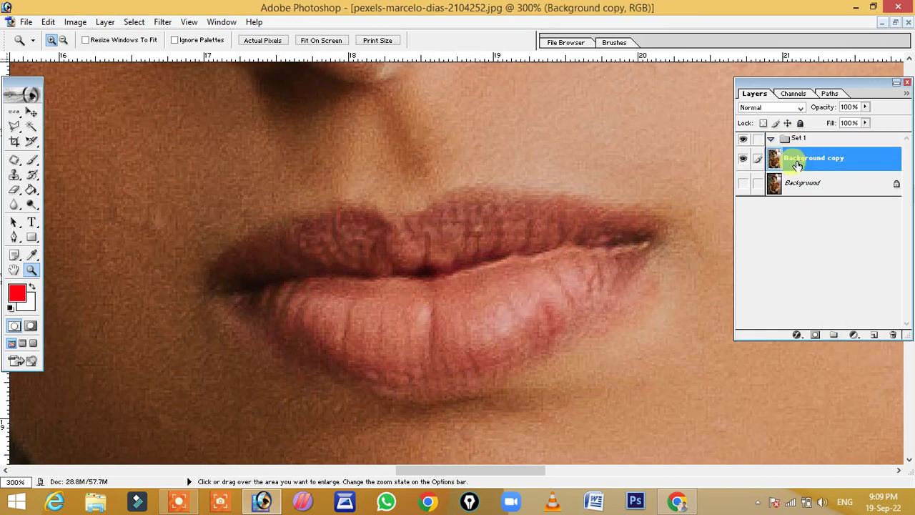
{"action": "left_click_drag", "start_coordinate": [793, 139], "coordinate": [795, 139]}
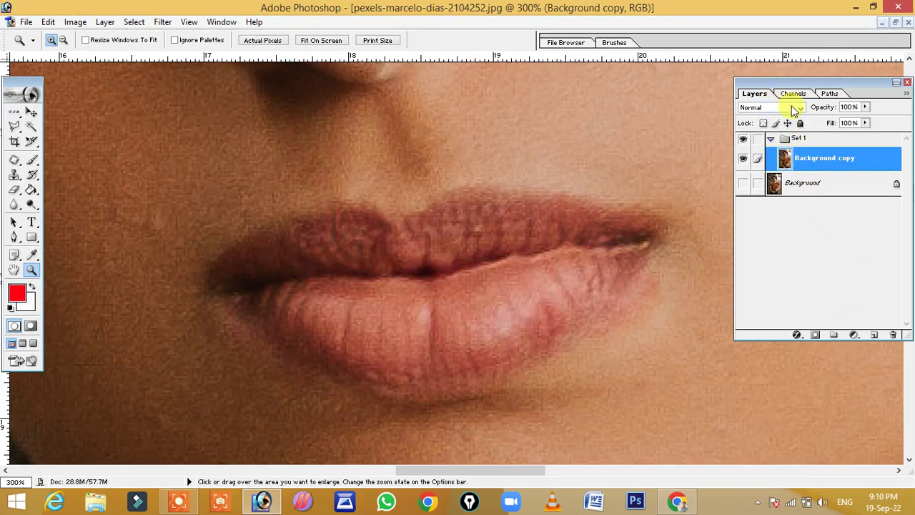
- Set Background copy to Soft Light blend mode and add a Solid Color fill layer
{"action": "left_click", "coordinate": [800, 108]}
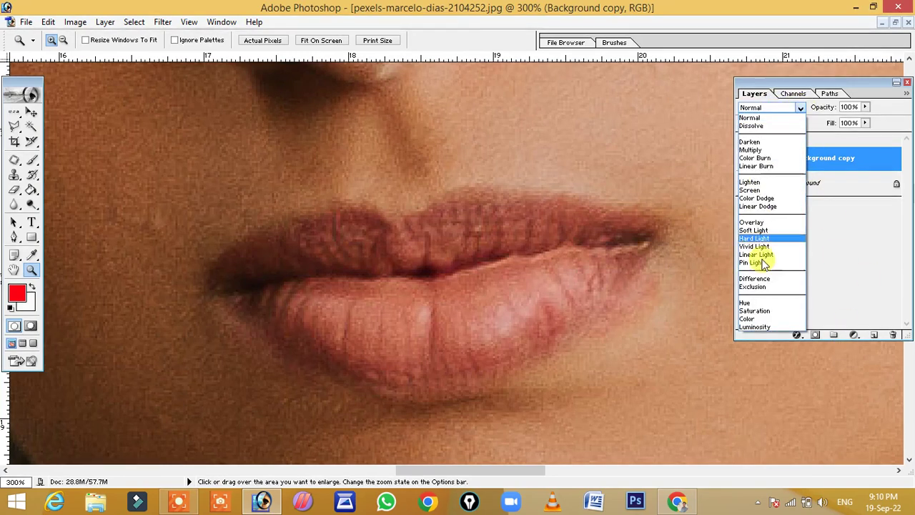
{"action": "left_click", "coordinate": [754, 230]}
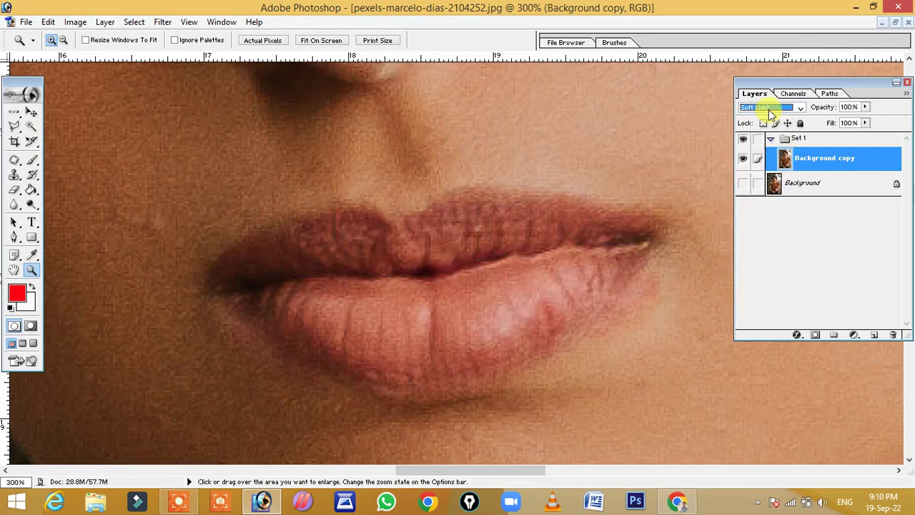
{"action": "left_click", "coordinate": [855, 336]}
{"action": "left_click", "coordinate": [820, 117]}
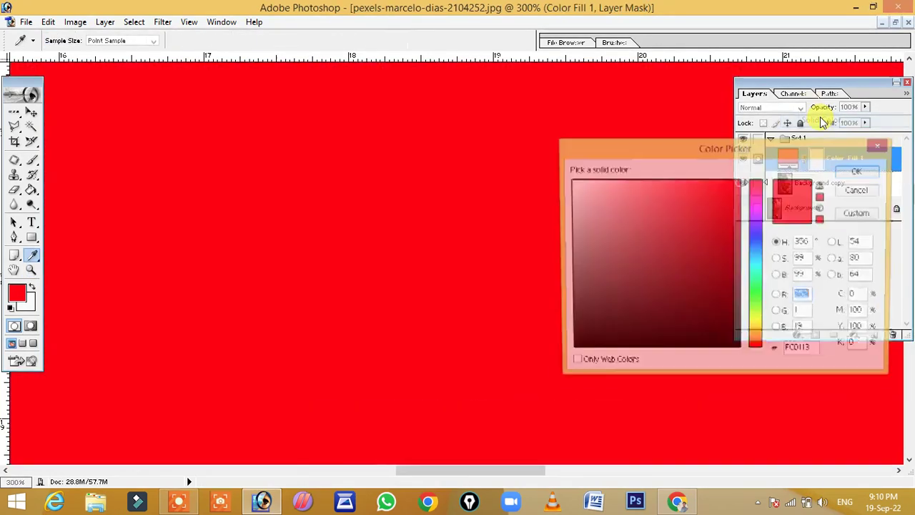
- Set the fill colour to darker red D2202D and invert its mask to hide it
{"action": "mouse_move", "coordinate": [711, 200]}
{"action": "left_mouse_down"}
{"action": "mouse_move", "coordinate": [734, 223]}
{"action": "mouse_move", "coordinate": [713, 209]}
{"action": "left_mouse_up"}
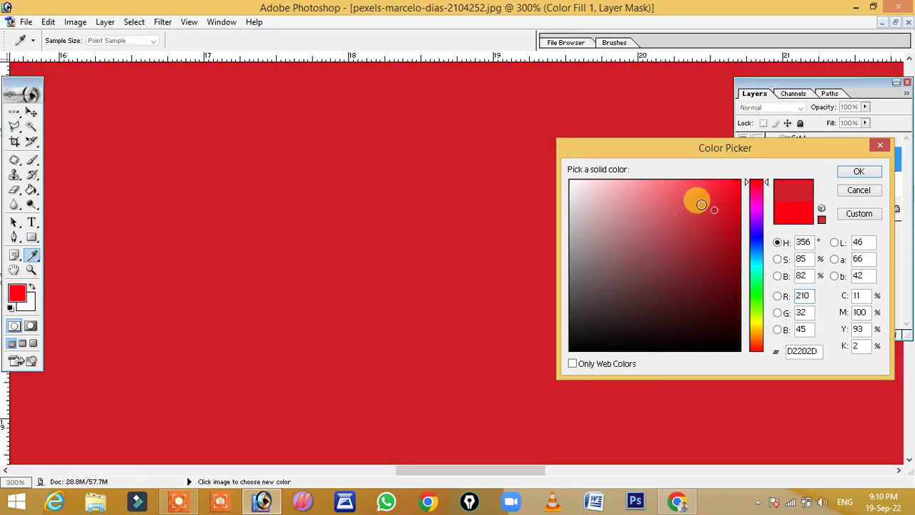
{"action": "left_click", "coordinate": [849, 173]}
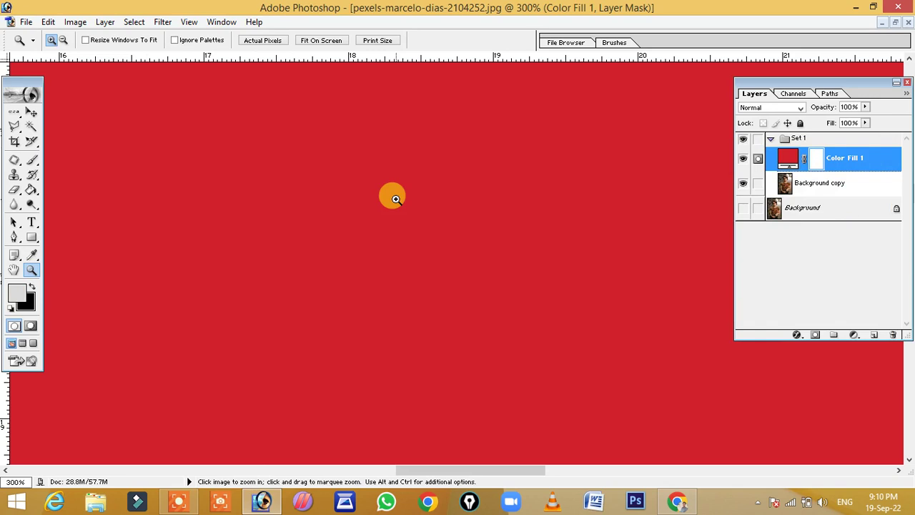
{"action": "key", "text": "ctrl+i"}
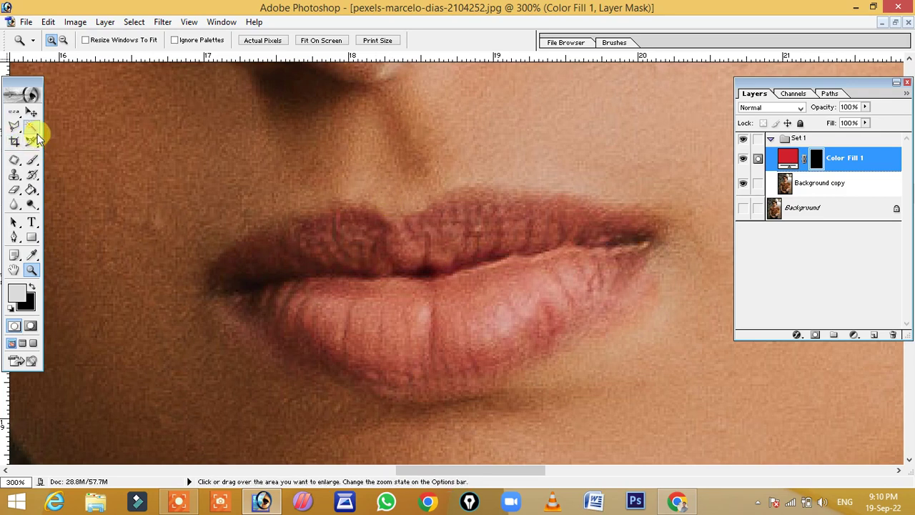
- Set the Brush to 17 px diameter, paint a test stroke at the lip corner, then undo it
{"action": "left_click", "coordinate": [32, 159]}
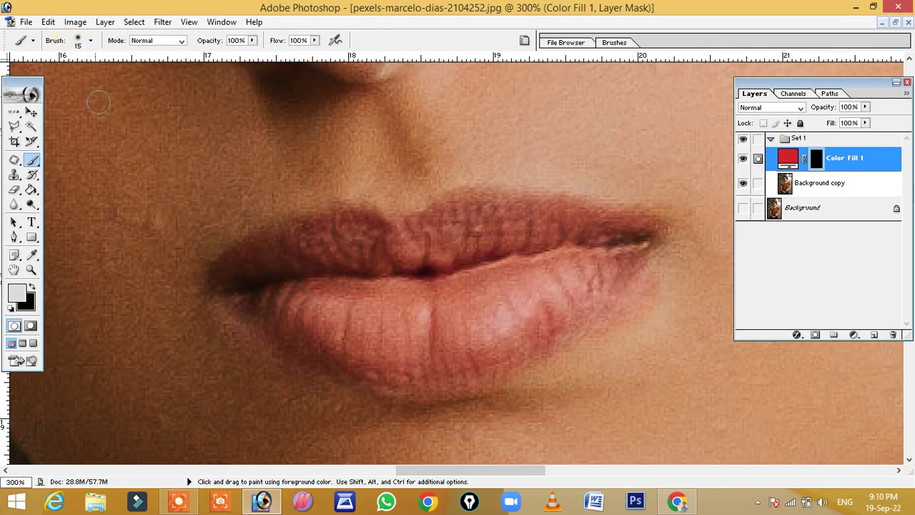
{"action": "left_click", "coordinate": [91, 40]}
{"action": "mouse_move", "coordinate": [31, 75]}
{"action": "left_mouse_down"}
{"action": "mouse_move", "coordinate": [45, 75]}
{"action": "mouse_move", "coordinate": [34, 77]}
{"action": "left_mouse_up"}
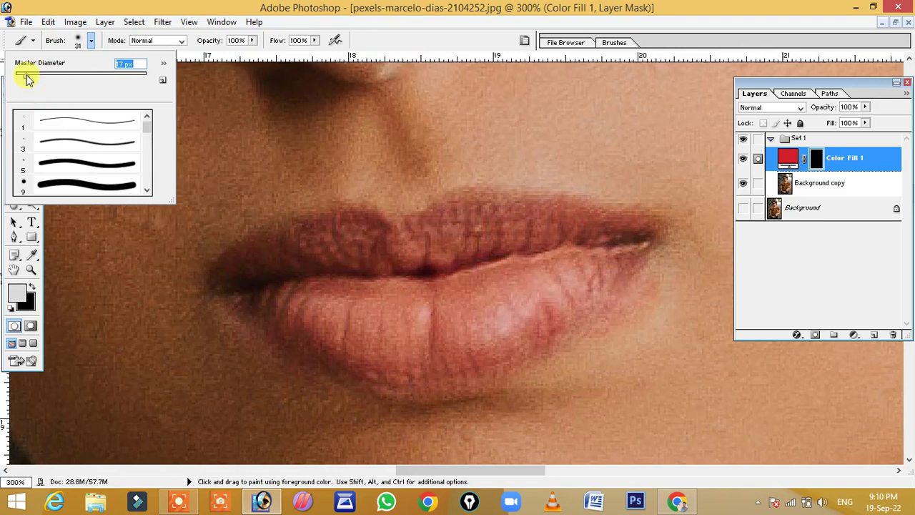
{"action": "left_click", "coordinate": [223, 271]}
{"action": "mouse_move", "coordinate": [221, 270]}
{"action": "left_mouse_down"}
{"action": "mouse_move", "coordinate": [247, 251]}
{"action": "mouse_move", "coordinate": [337, 225]}
{"action": "left_mouse_up"}
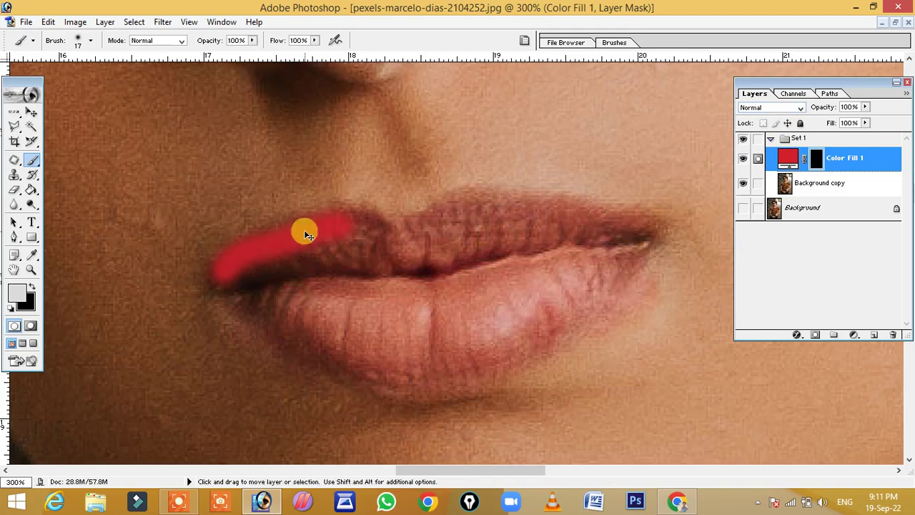
{"action": "key", "text": "ctrl+z"}
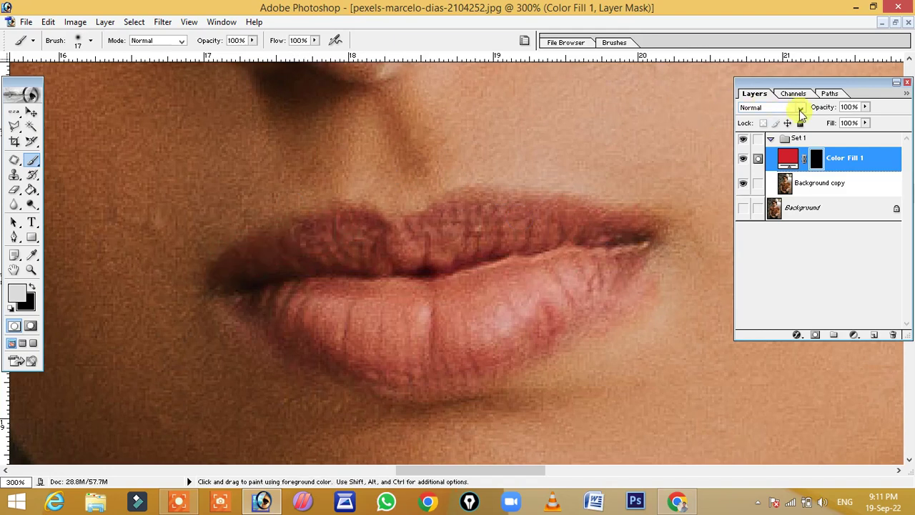
- Set Color Fill 1 to Soft Light and paint the red tint along the upper lip
{"action": "left_click", "coordinate": [800, 108]}
{"action": "left_click", "coordinate": [761, 231]}
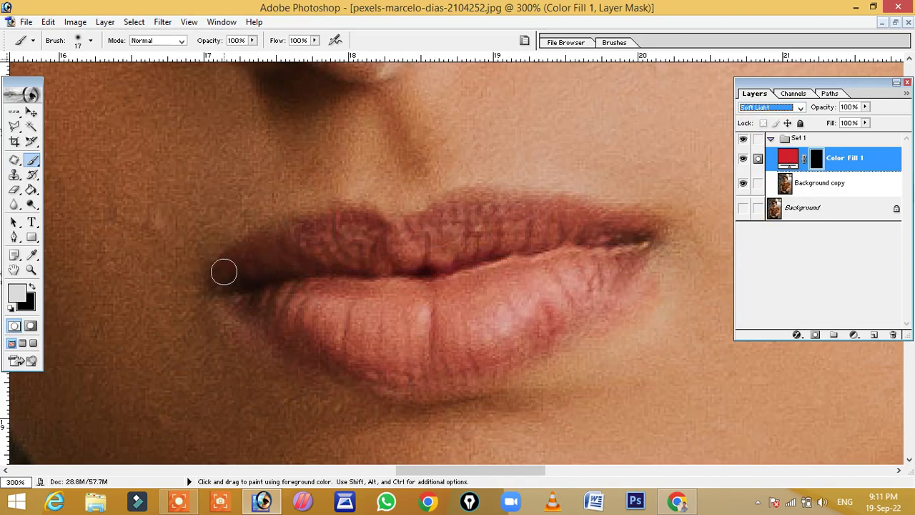
{"action": "left_click_drag", "start_coordinate": [225, 274], "coordinate": [232, 264]}
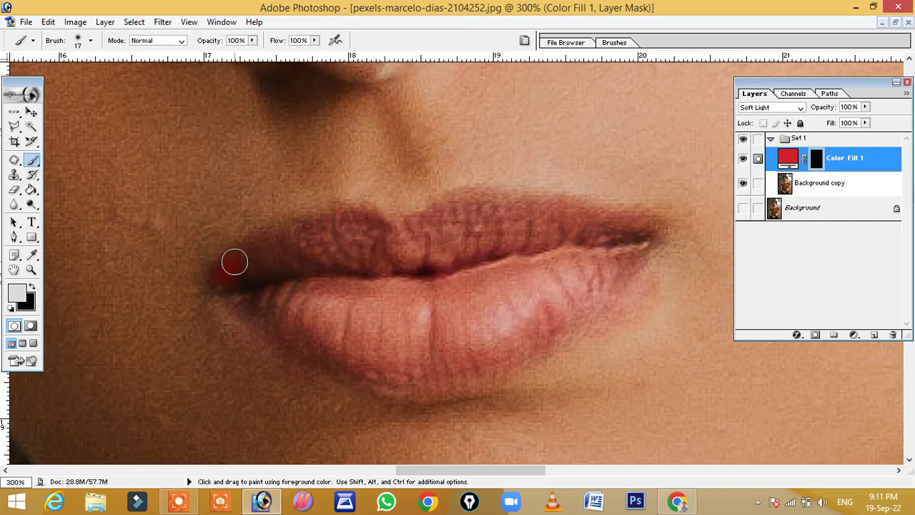
{"action": "mouse_move", "coordinate": [289, 240]}
{"action": "left_mouse_down"}
{"action": "mouse_move", "coordinate": [327, 225]}
{"action": "mouse_move", "coordinate": [417, 231]}
{"action": "mouse_move", "coordinate": [437, 215]}
{"action": "mouse_move", "coordinate": [502, 199]}
{"action": "mouse_move", "coordinate": [596, 209]}
{"action": "mouse_move", "coordinate": [657, 231]}
{"action": "mouse_move", "coordinate": [612, 314]}
{"action": "mouse_move", "coordinate": [579, 336]}
{"action": "mouse_move", "coordinate": [414, 384]}
{"action": "mouse_move", "coordinate": [290, 351]}
{"action": "mouse_move", "coordinate": [241, 317]}
{"action": "mouse_move", "coordinate": [223, 287]}
{"action": "mouse_move", "coordinate": [364, 343]}
{"action": "mouse_move", "coordinate": [511, 332]}
{"action": "mouse_move", "coordinate": [601, 289]}
{"action": "mouse_move", "coordinate": [439, 351]}
{"action": "mouse_move", "coordinate": [375, 359]}
{"action": "left_mouse_up"}
- Paint the tint over the lower lip and inner lip edges, undoing a stray corner dab
{"action": "mouse_move", "coordinate": [489, 342]}
{"action": "left_mouse_down"}
{"action": "mouse_move", "coordinate": [263, 303]}
{"action": "mouse_move", "coordinate": [500, 295]}
{"action": "mouse_move", "coordinate": [623, 251]}
{"action": "mouse_move", "coordinate": [507, 308]}
{"action": "left_mouse_up"}
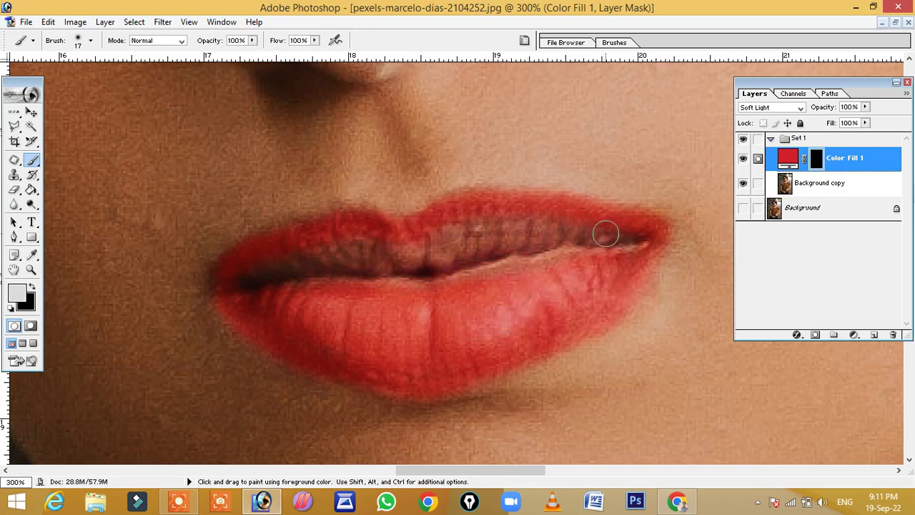
{"action": "mouse_move", "coordinate": [593, 231]}
{"action": "left_mouse_down"}
{"action": "mouse_move", "coordinate": [496, 230]}
{"action": "mouse_move", "coordinate": [421, 252]}
{"action": "mouse_move", "coordinate": [476, 234]}
{"action": "mouse_move", "coordinate": [321, 249]}
{"action": "mouse_move", "coordinate": [278, 264]}
{"action": "mouse_move", "coordinate": [290, 262]}
{"action": "left_mouse_up"}
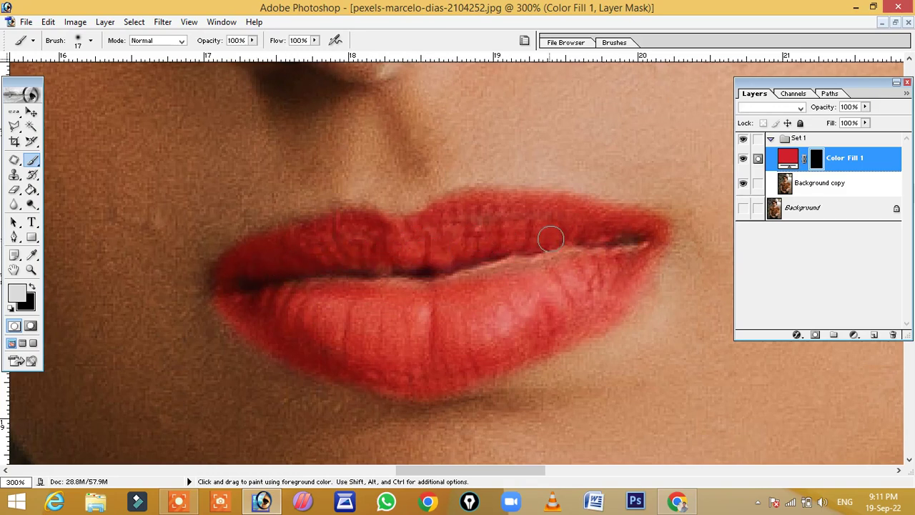
{"action": "left_click_drag", "start_coordinate": [616, 259], "coordinate": [291, 286]}
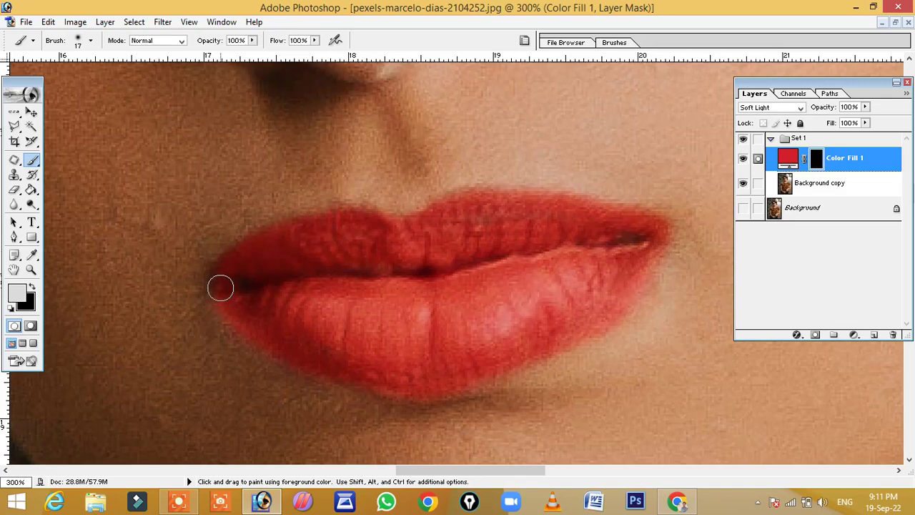
{"action": "left_click", "coordinate": [221, 285]}
{"action": "key", "text": "ctrl+z"}
- Fit the photo on screen, zoom back to 66.7% on the face, and select Color Fill 1
{"action": "left_click", "coordinate": [31, 269]}
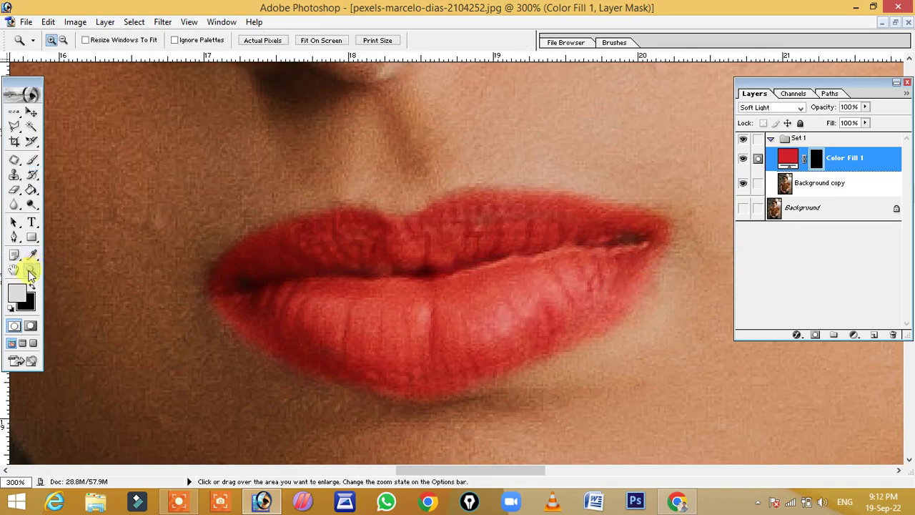
{"action": "left_click", "coordinate": [322, 41]}
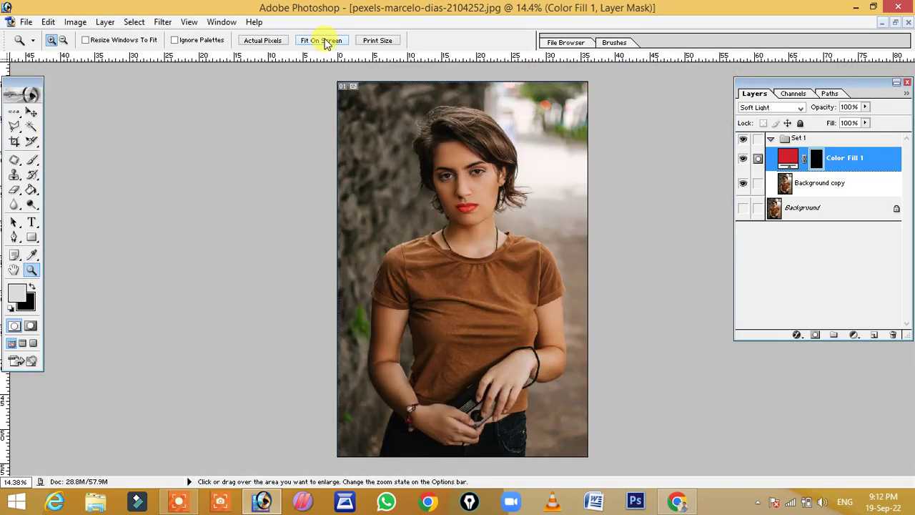
{"action": "left_click", "coordinate": [477, 206]}
{"action": "left_click", "coordinate": [492, 203]}
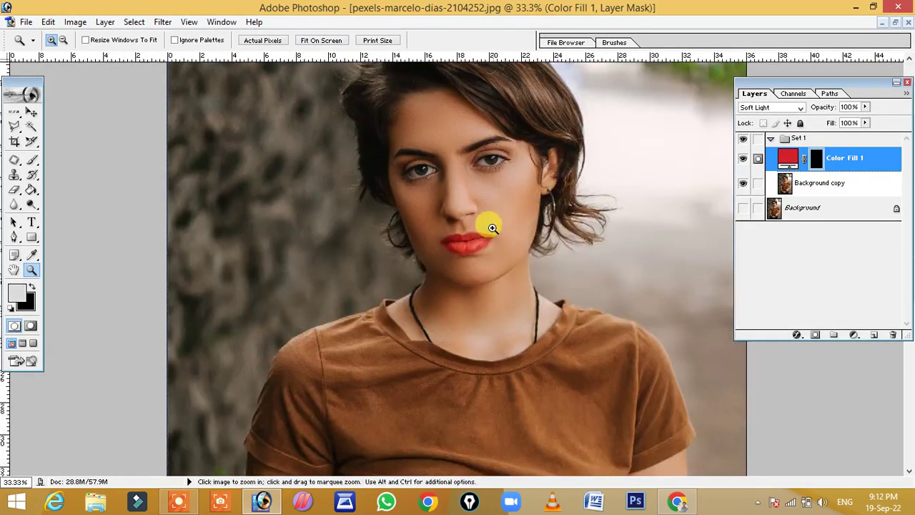
{"action": "left_click", "coordinate": [490, 229]}
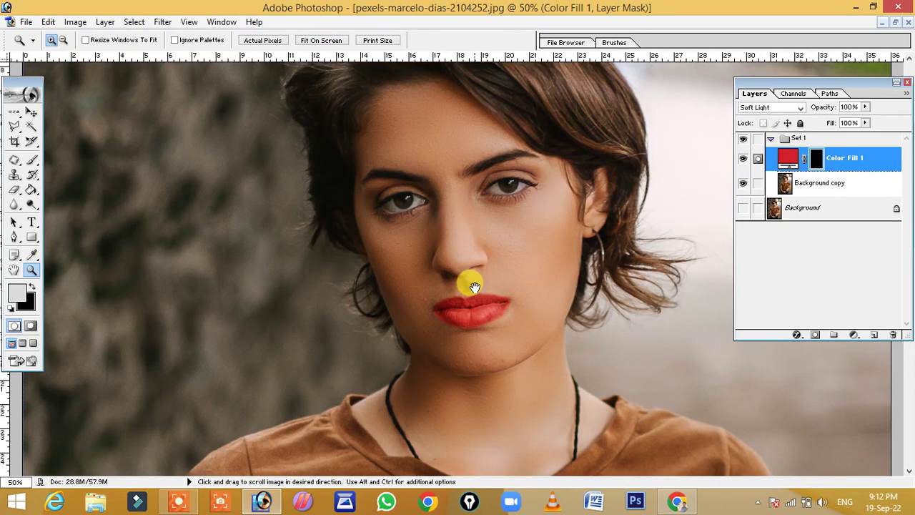
{"action": "left_click", "coordinate": [520, 286]}
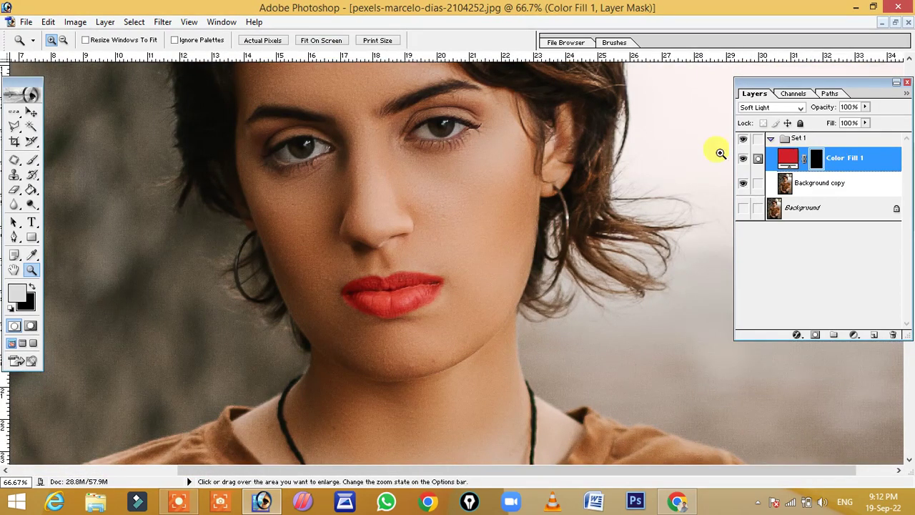
{"action": "left_click", "coordinate": [787, 163]}
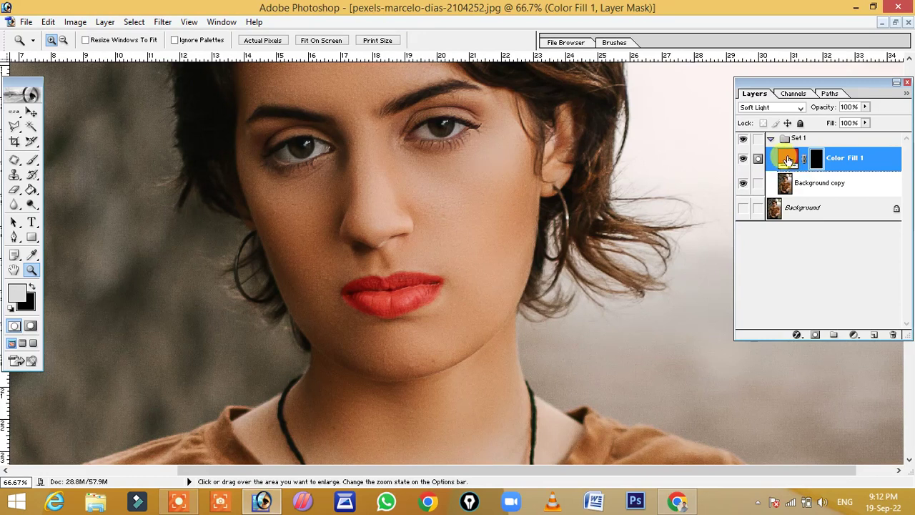
{"action": "left_click", "coordinate": [792, 167]}
- Recolour Color Fill 1, trying purple hues before settling on a darker muted rose-red
{"action": "double_click", "coordinate": [790, 163]}
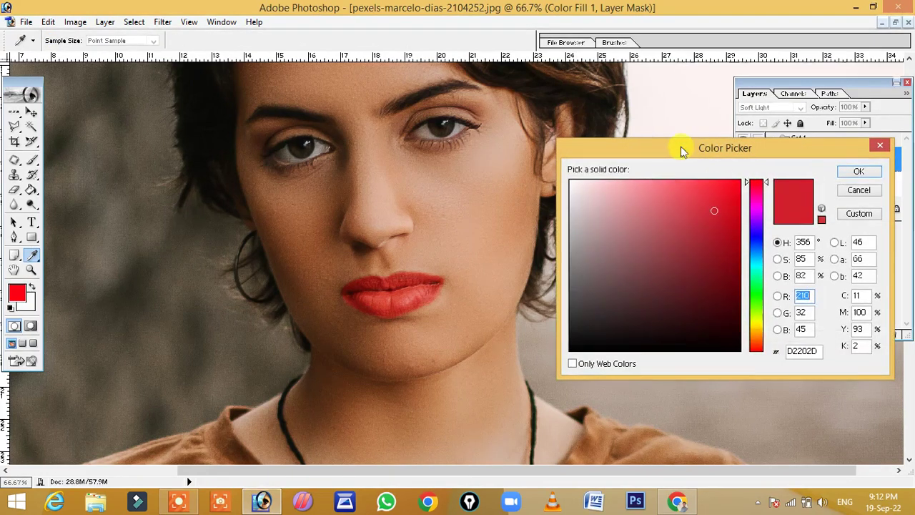
{"action": "left_click_drag", "start_coordinate": [680, 150], "coordinate": [706, 145]}
{"action": "mouse_move", "coordinate": [749, 187]}
{"action": "left_mouse_down"}
{"action": "mouse_move", "coordinate": [633, 210]}
{"action": "mouse_move", "coordinate": [666, 267]}
{"action": "mouse_move", "coordinate": [721, 278]}
{"action": "left_mouse_up"}
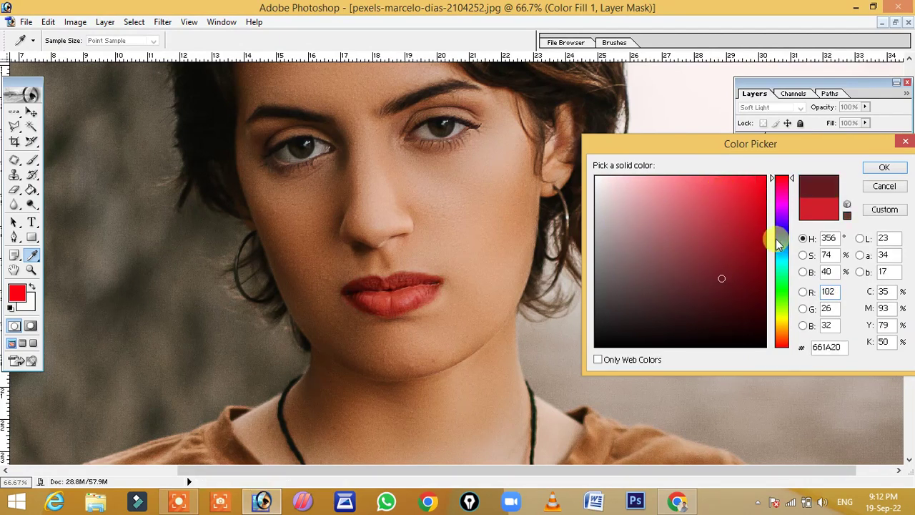
{"action": "left_click_drag", "start_coordinate": [778, 245], "coordinate": [781, 213]}
{"action": "left_click", "coordinate": [740, 198]}
{"action": "mouse_move", "coordinate": [706, 198]}
{"action": "left_mouse_down"}
{"action": "mouse_move", "coordinate": [669, 236]}
{"action": "mouse_move", "coordinate": [713, 274]}
{"action": "mouse_move", "coordinate": [689, 286]}
{"action": "mouse_move", "coordinate": [622, 275]}
{"action": "mouse_move", "coordinate": [627, 221]}
{"action": "mouse_move", "coordinate": [664, 190]}
{"action": "mouse_move", "coordinate": [739, 204]}
{"action": "mouse_move", "coordinate": [730, 208]}
{"action": "left_mouse_up"}
{"action": "left_click_drag", "start_coordinate": [786, 205], "coordinate": [782, 184]}
{"action": "left_click_drag", "start_coordinate": [688, 206], "coordinate": [642, 275]}
{"action": "left_click", "coordinate": [683, 212]}
{"action": "left_click", "coordinate": [882, 169]}
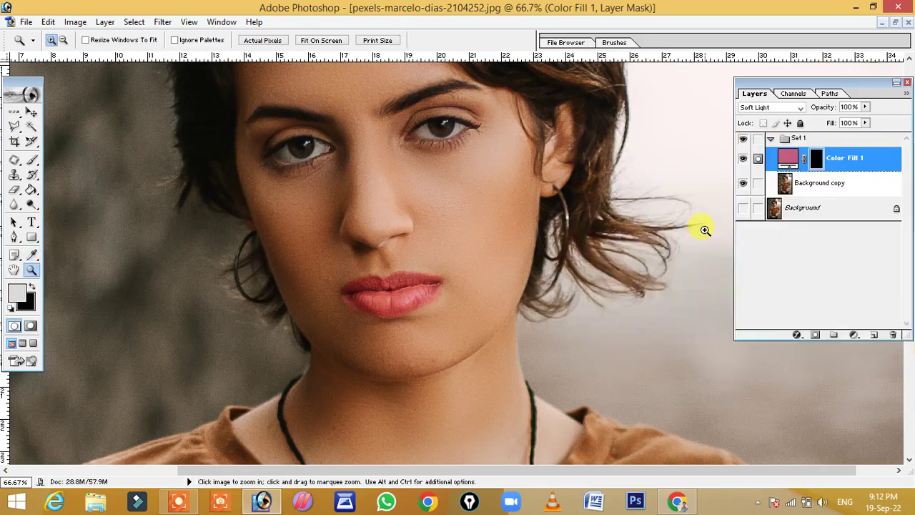